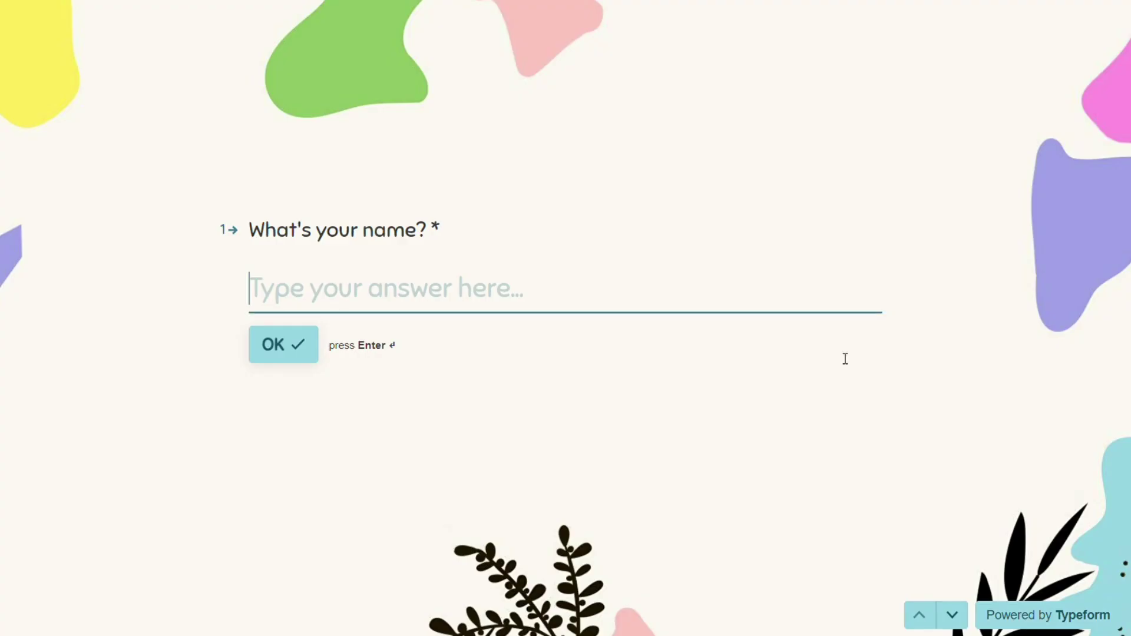
# Step: Advance the My typeform preview through its first questions up to the recommendation rating
pyautogui.click(952, 616)
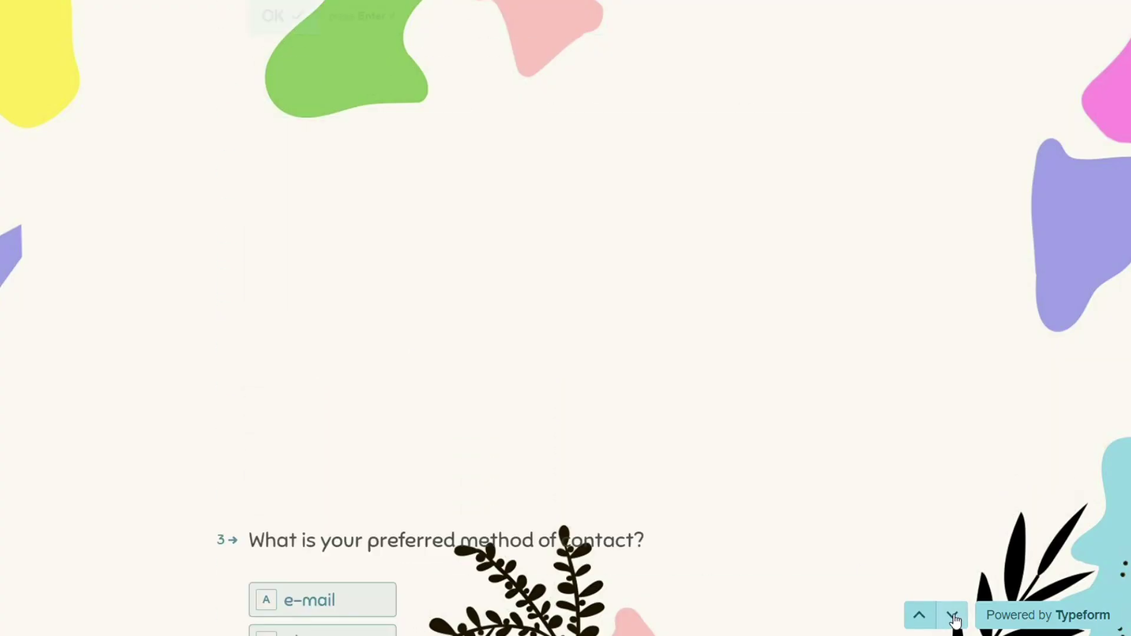
pyautogui.click(951, 615)
pyautogui.click(952, 615)
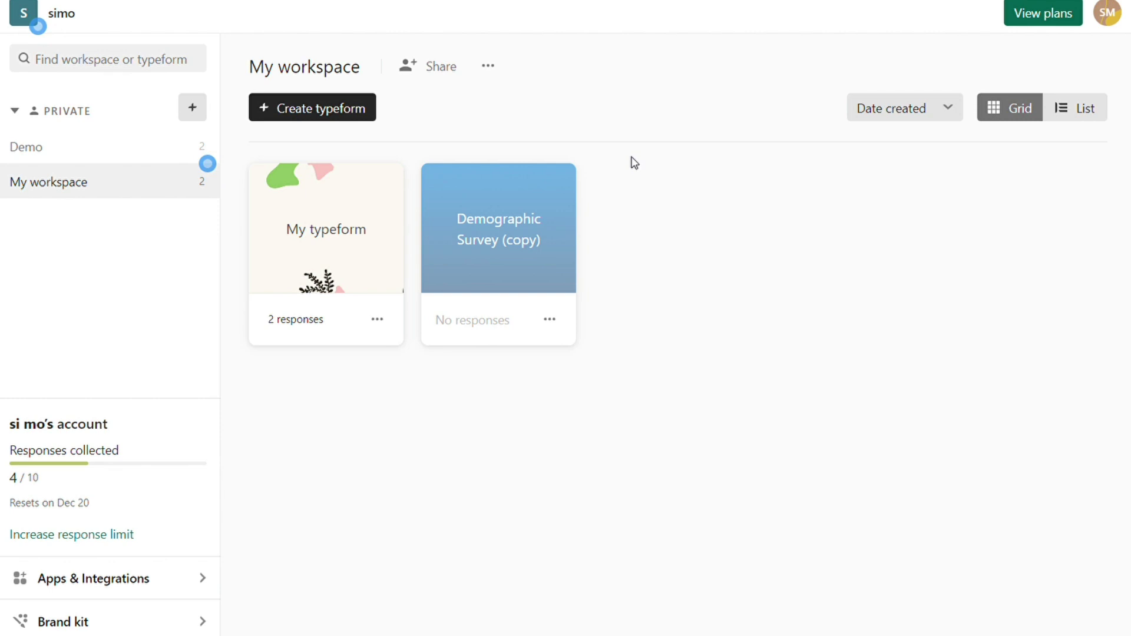
# Step: Switch between the Demo and My workspace sidebars, settling on the Demo workspace
pyautogui.click(125, 169)
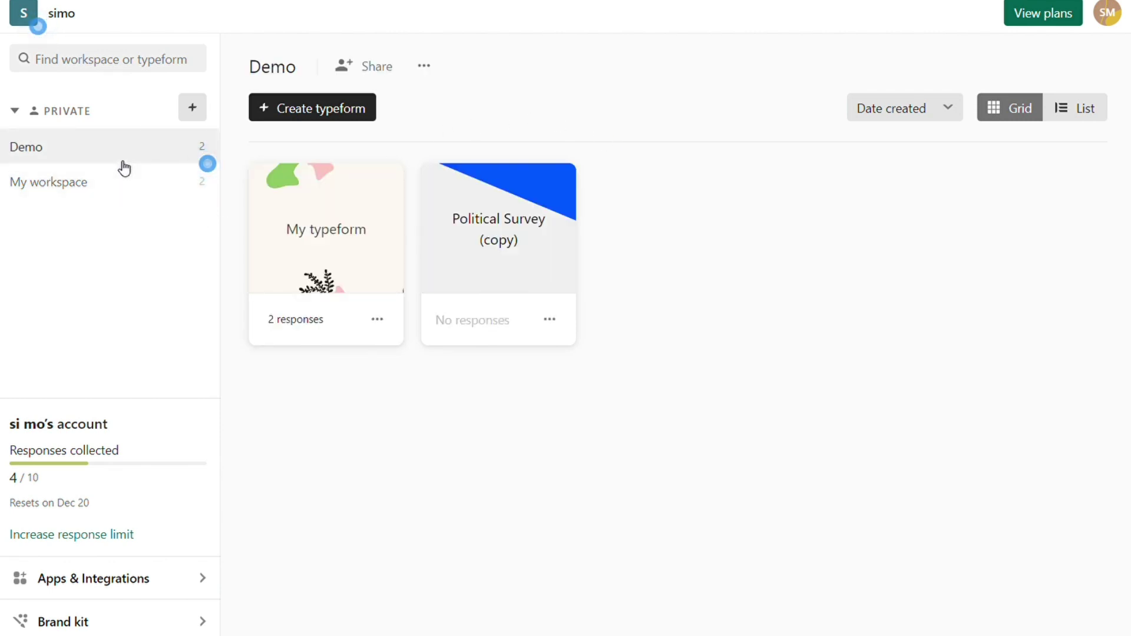
pyautogui.click(119, 183)
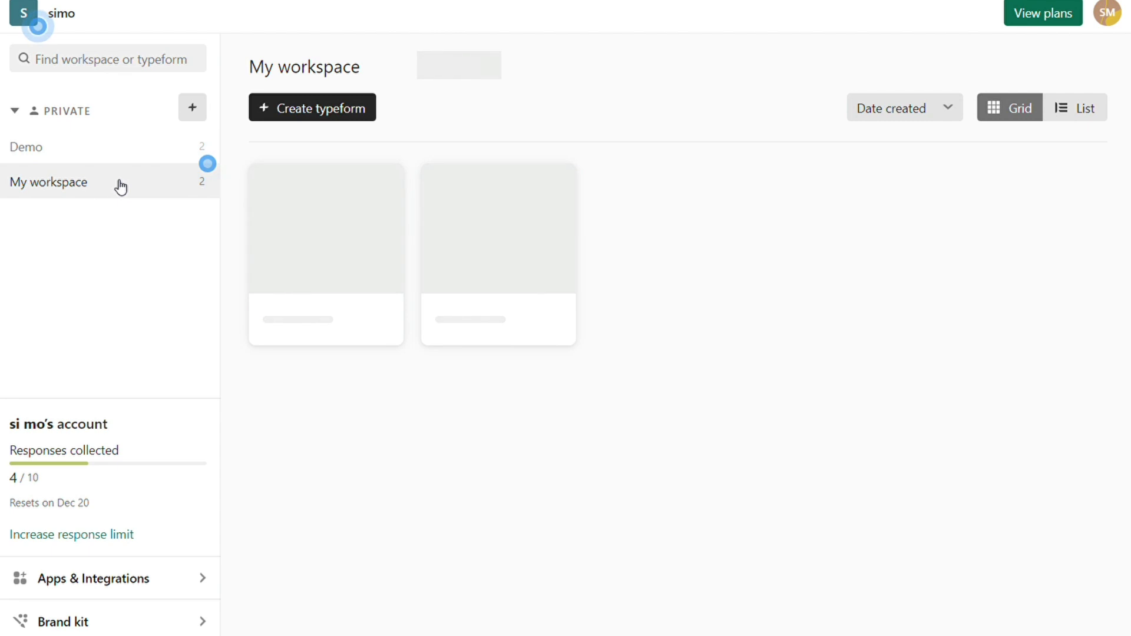
pyautogui.click(119, 152)
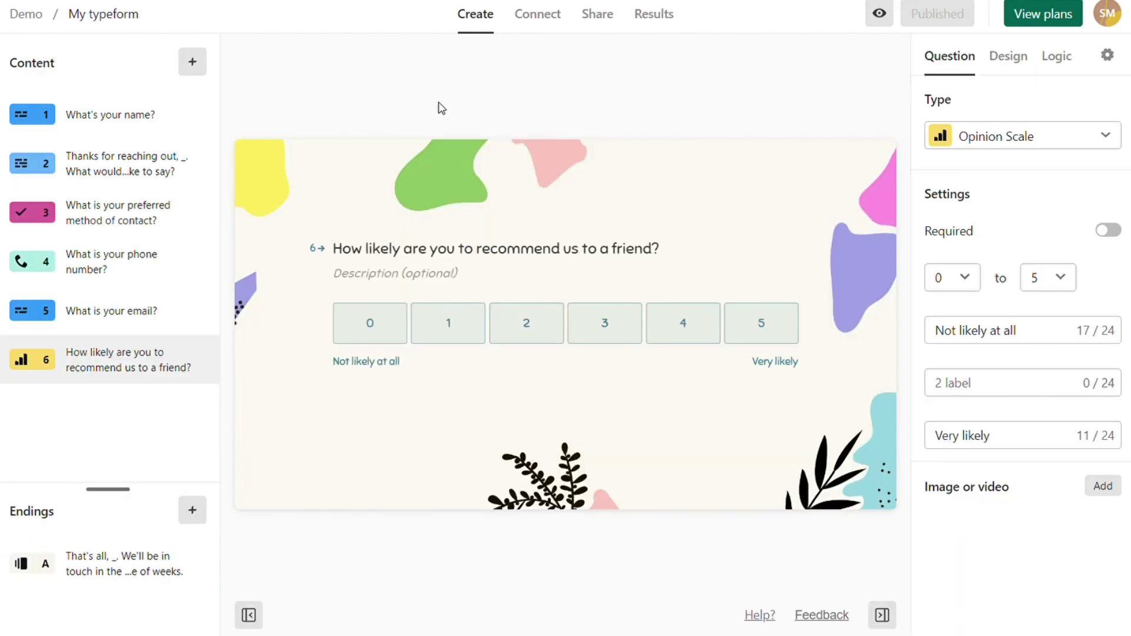
# Step: Show My typeform's Results and its table of individual responses
pyautogui.click(655, 20)
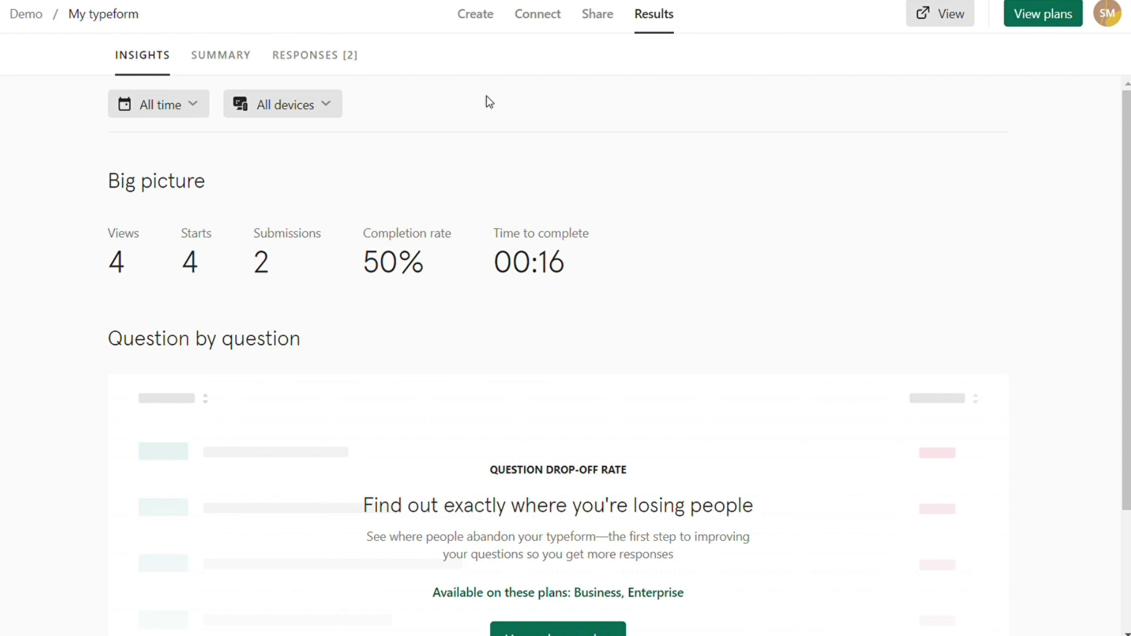
pyautogui.click(328, 58)
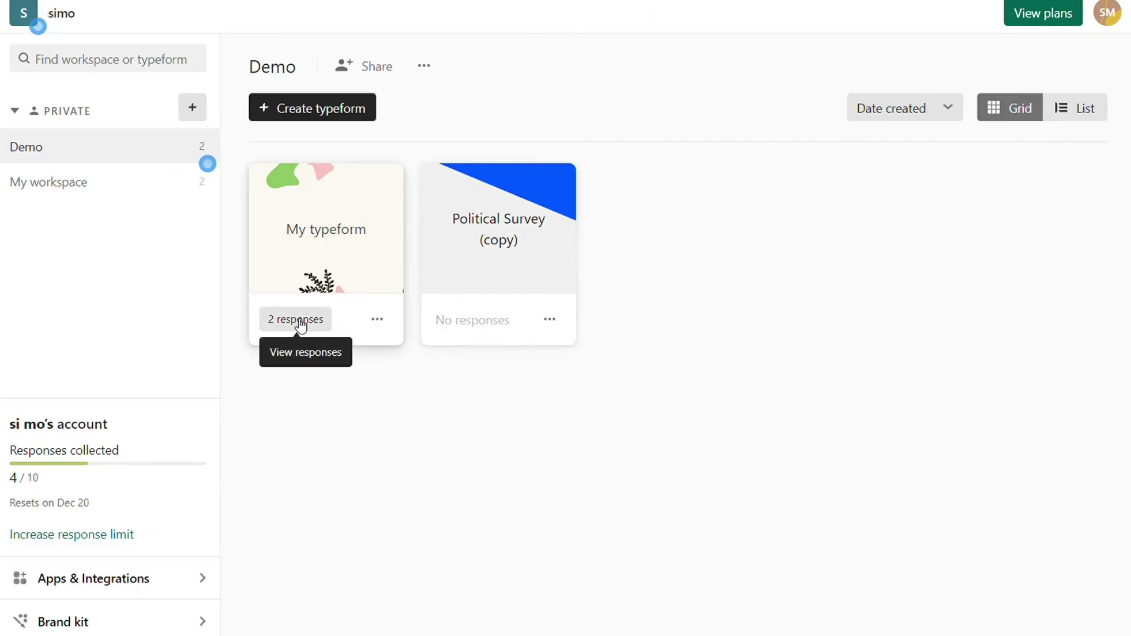
# Step: Open My typeform's 2 responses and select max's submission from 22 Nov 2022 15:41
pyautogui.click(301, 327)
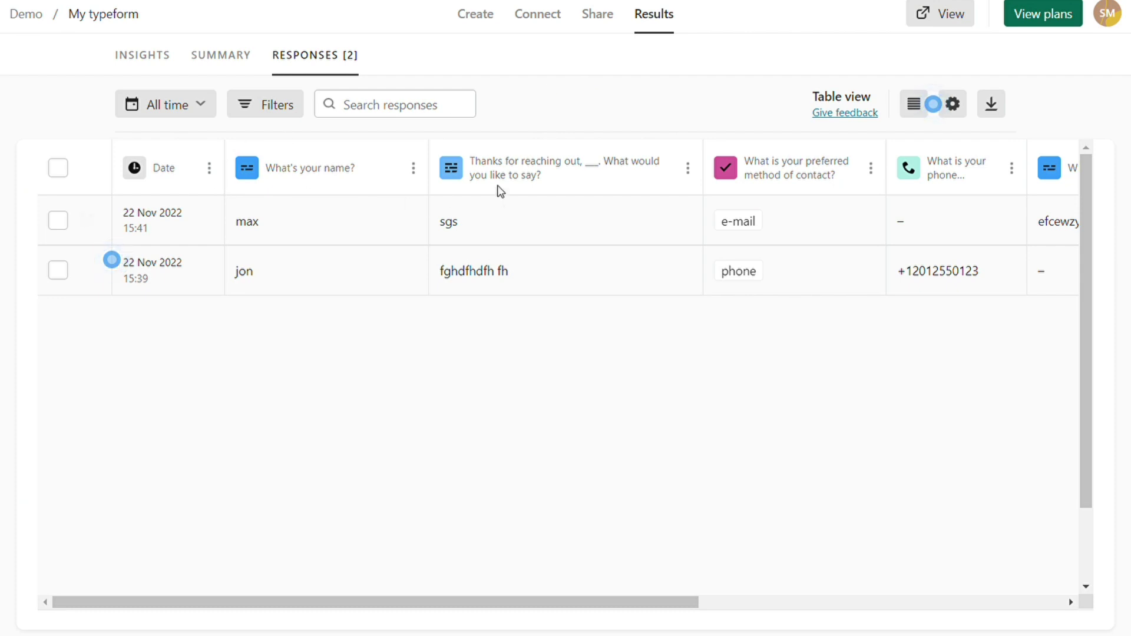
pyautogui.moveTo(570, 609)
pyautogui.mouseDown()
pyautogui.moveTo(833, 610)
pyautogui.moveTo(487, 573)
pyautogui.mouseUp()
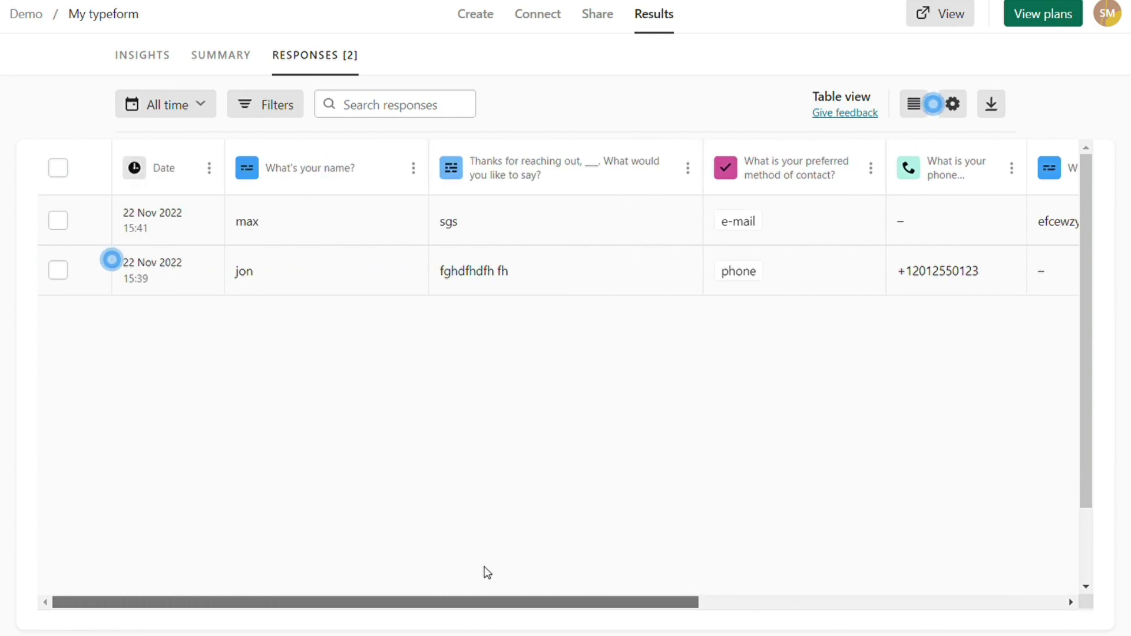
pyautogui.moveTo(69, 228)
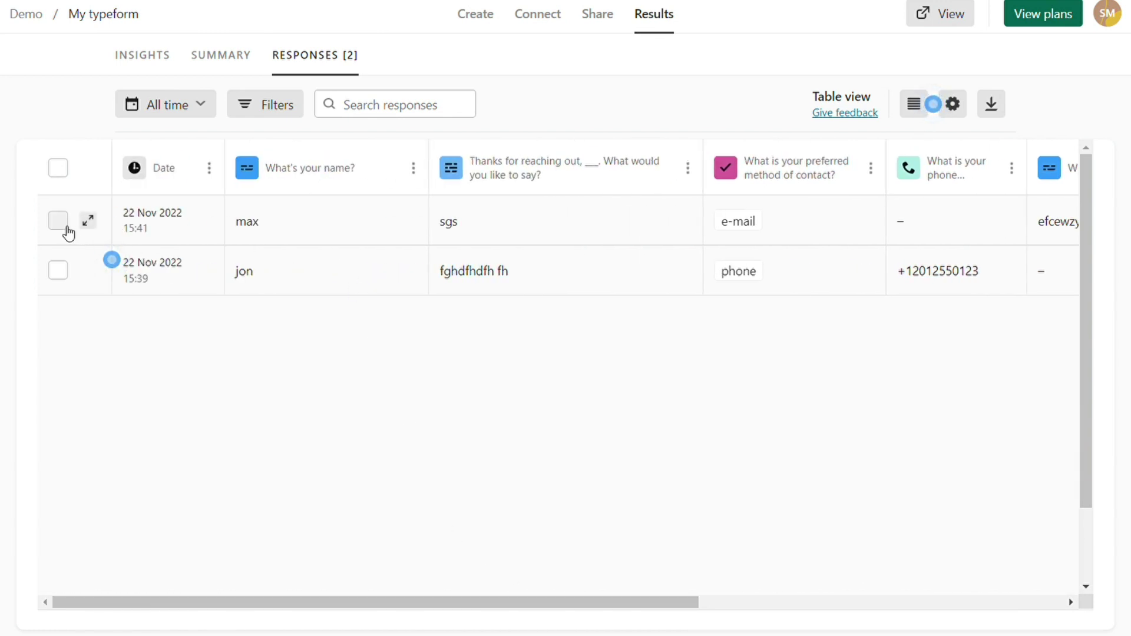
pyautogui.click(59, 222)
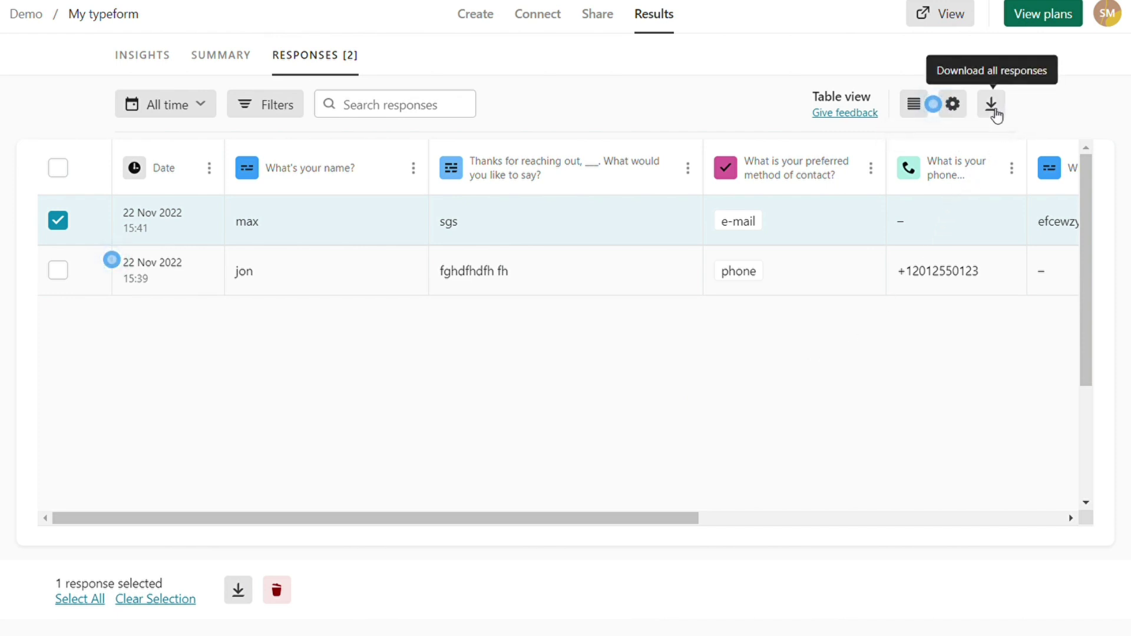
# Step: Download all responses as an XLSX file (Excel 2007 and newer)
pyautogui.click(992, 106)
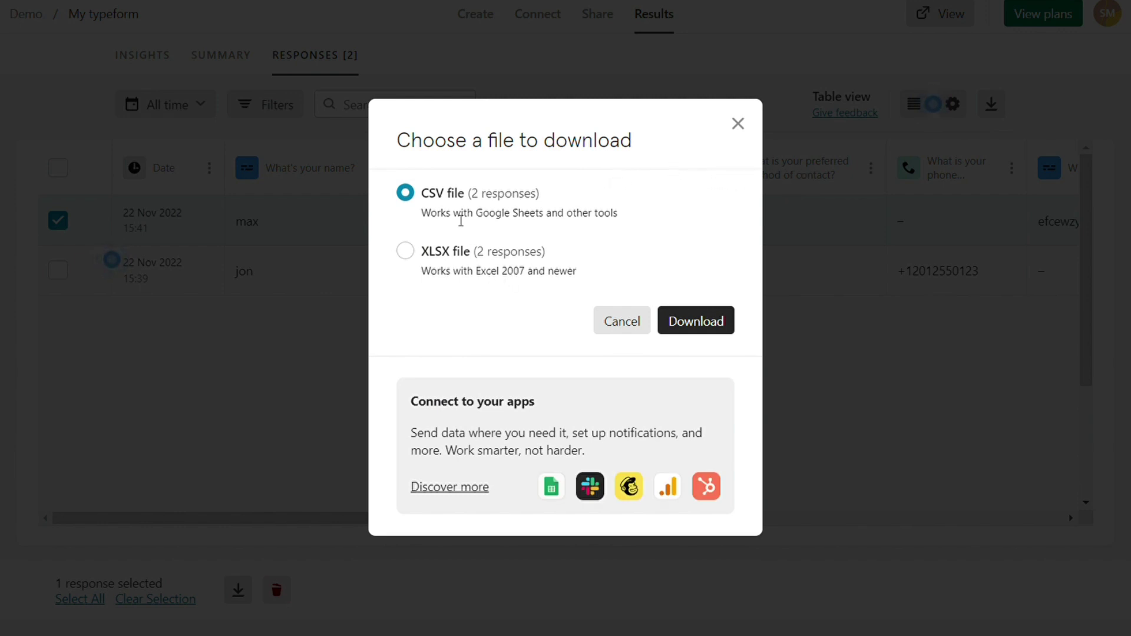
pyautogui.click(409, 254)
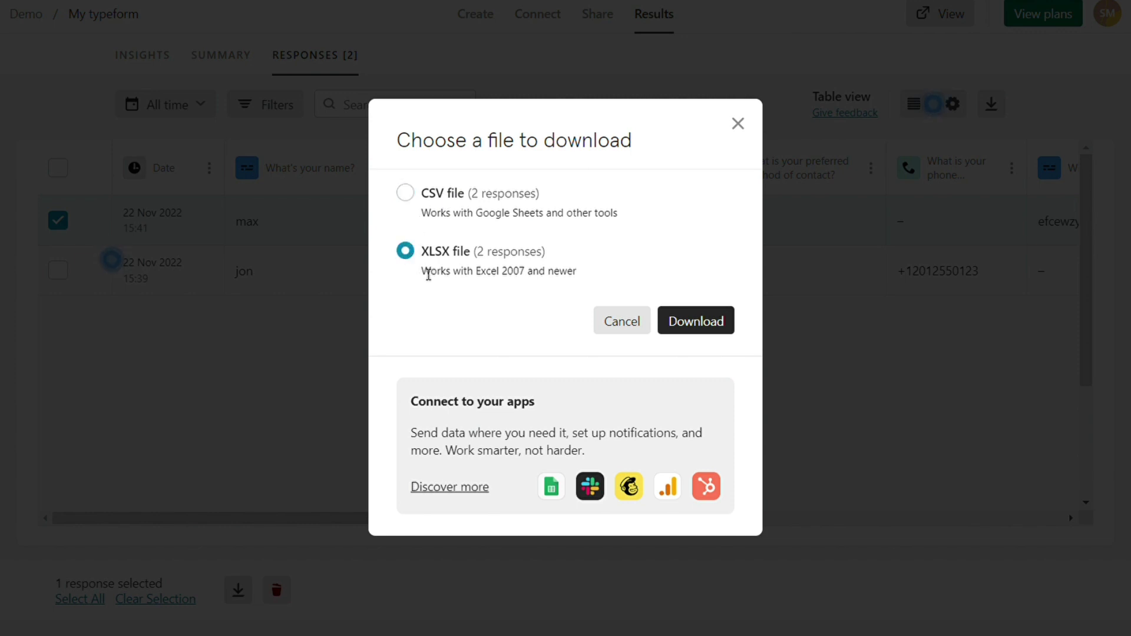
pyautogui.moveTo(433, 274); pyautogui.dragTo(582, 272)
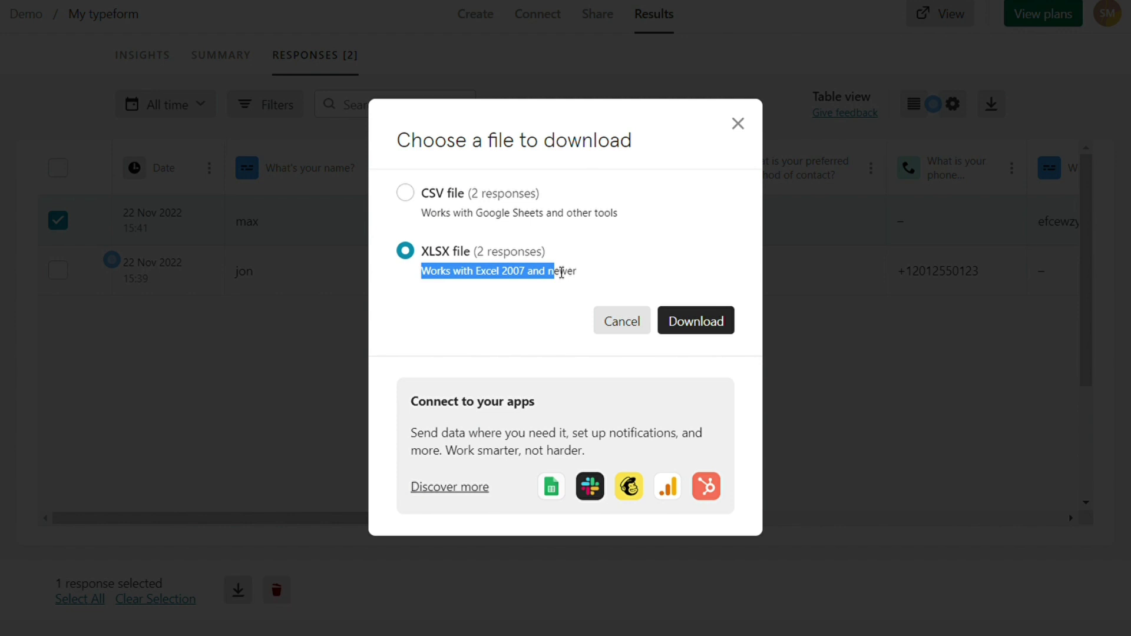
pyautogui.click(590, 281)
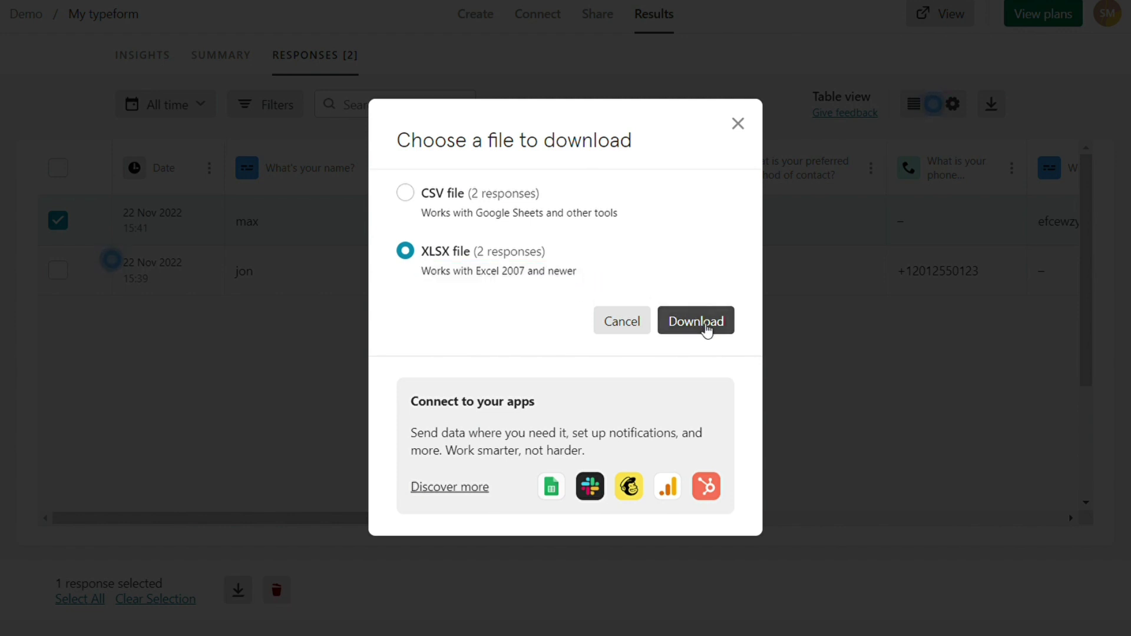
pyautogui.click(700, 323)
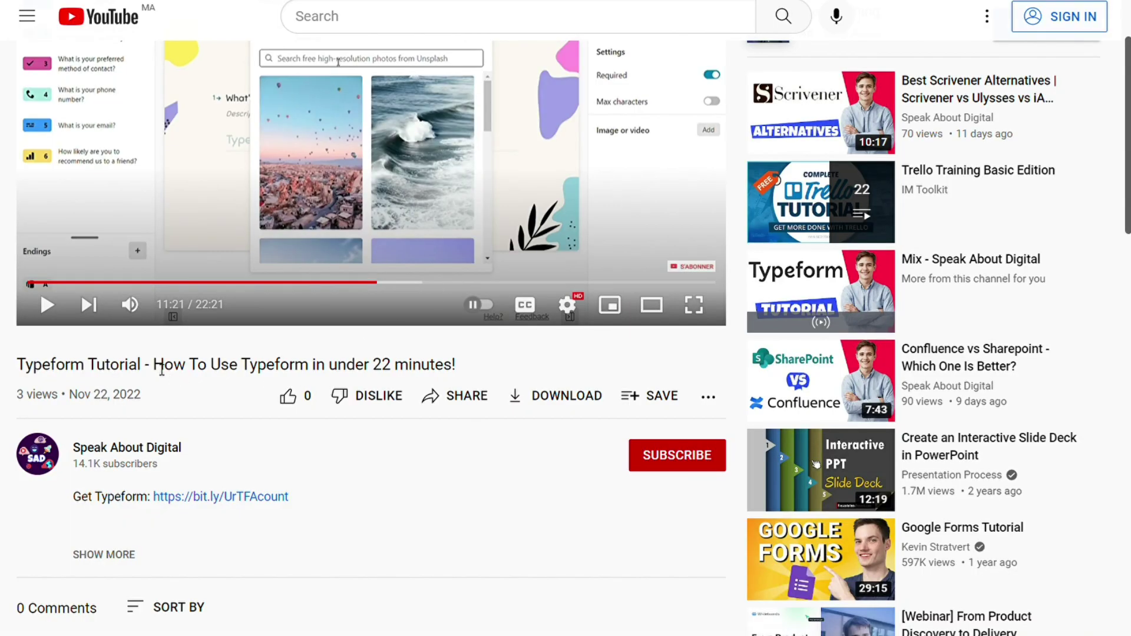
pyautogui.moveTo(154, 364); pyautogui.dragTo(458, 358)
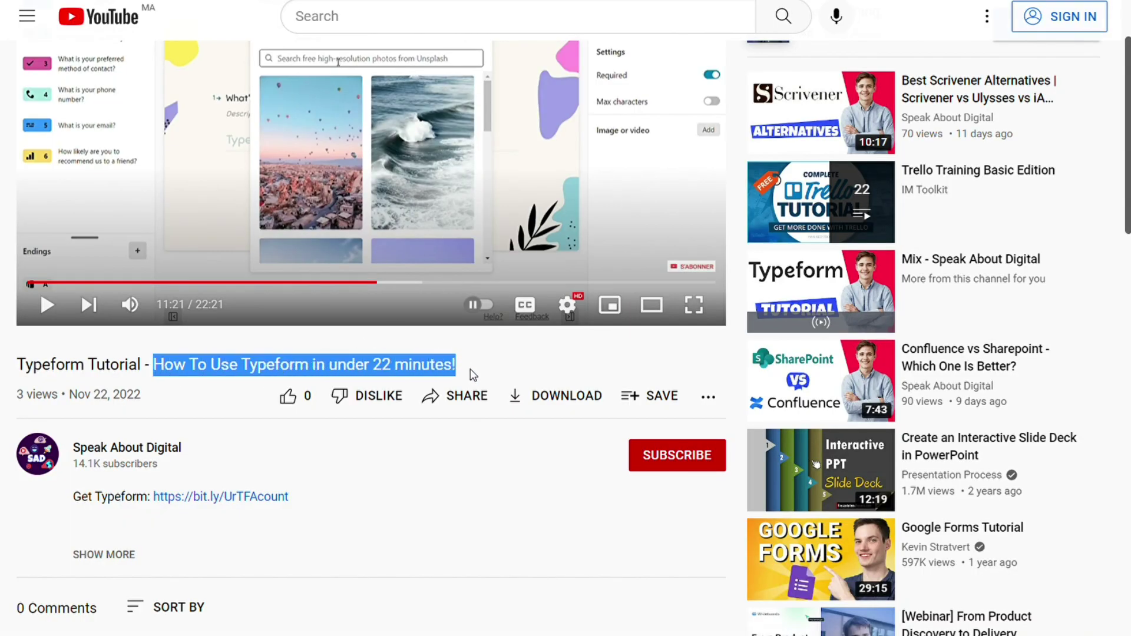
pyautogui.click(549, 367)
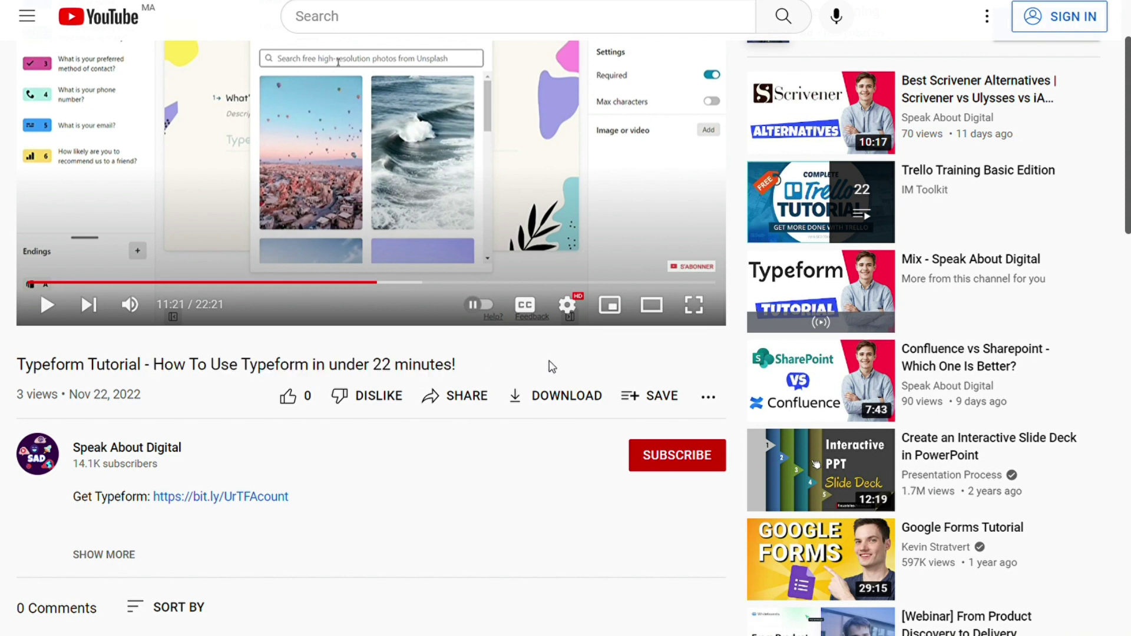